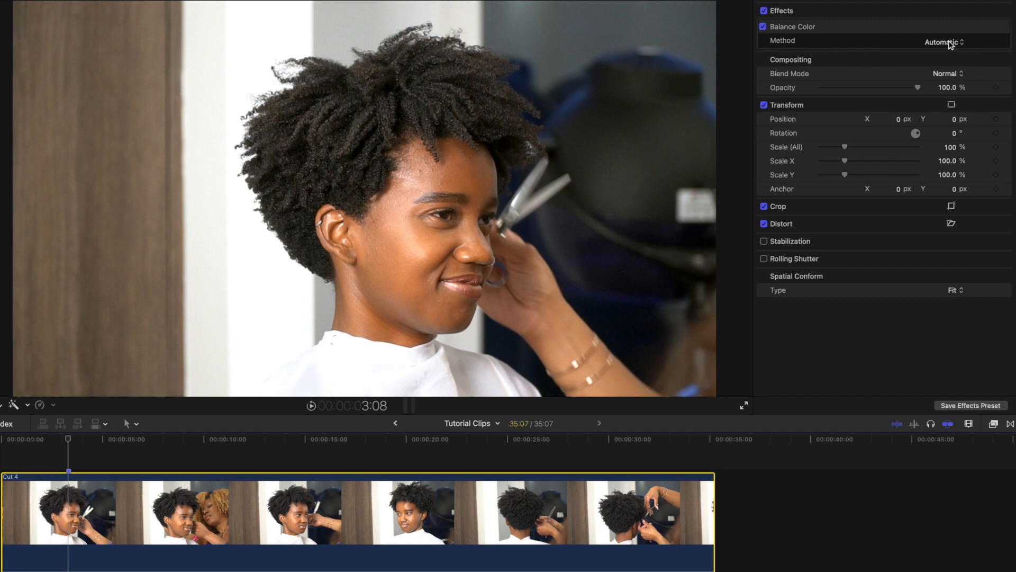
Switch the Balance Color method to White Balance and sample the white wall behind the subject
left_click(951, 44)
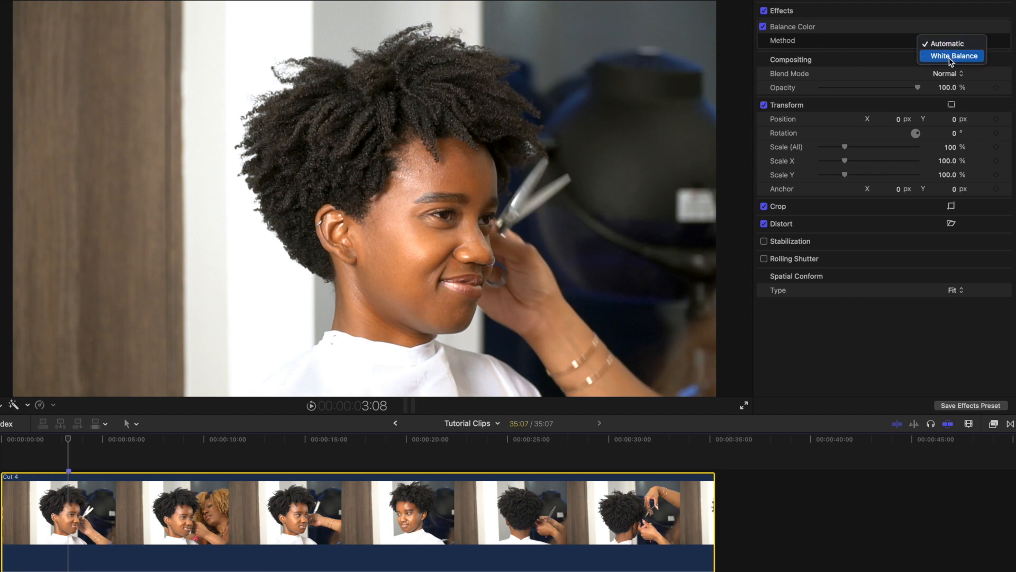
left_click(951, 56)
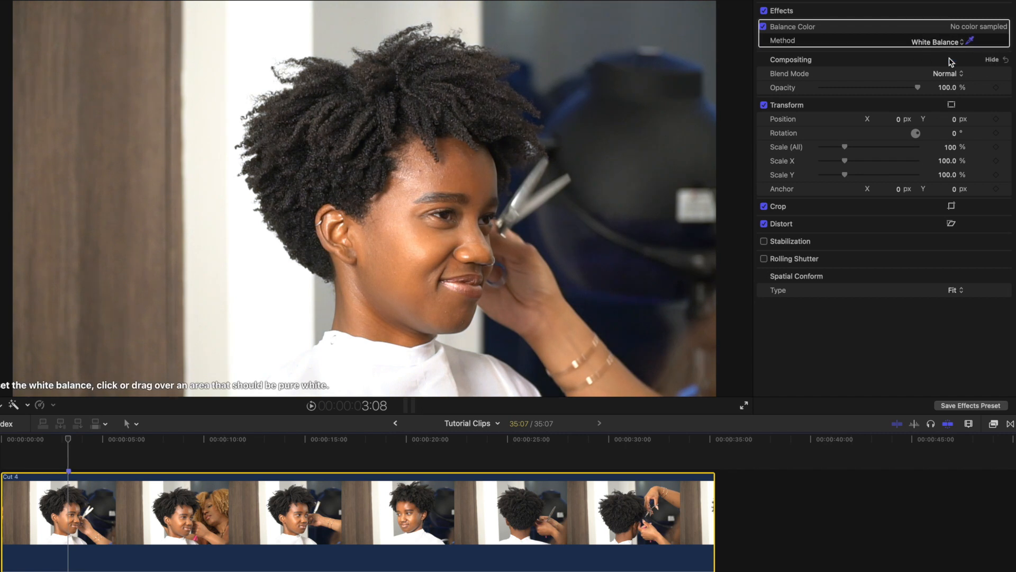
left_click(287, 45)
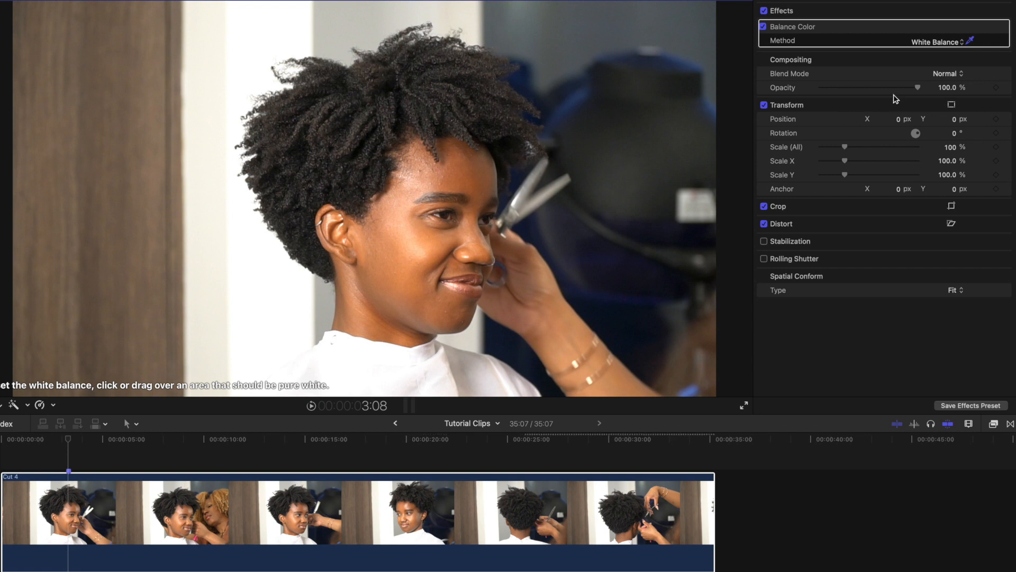
Toggle the Balance Color effect off and on to compare the white-balanced image with the original
left_click(764, 26)
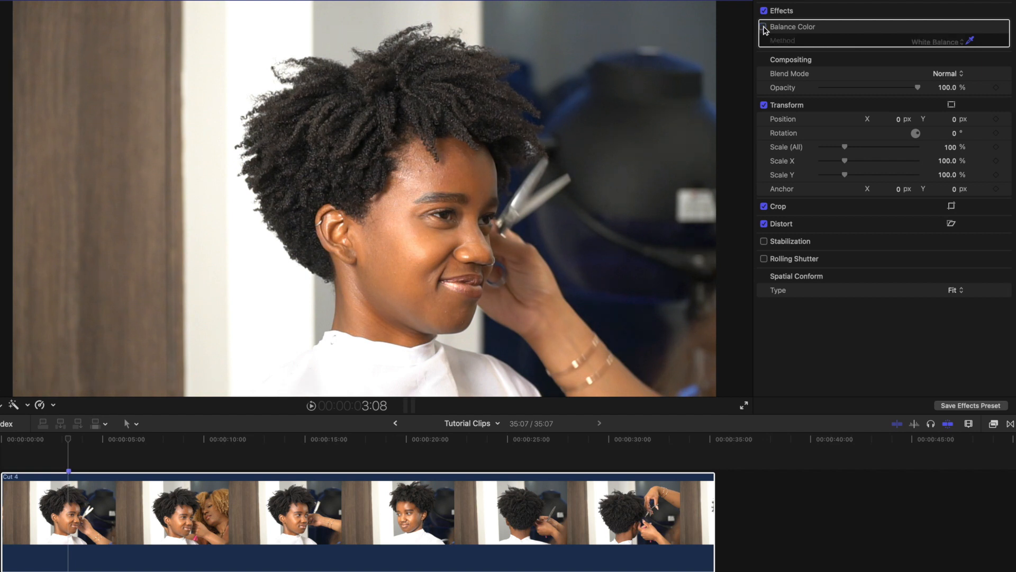
left_click(764, 26)
left_click(763, 27)
left_click(764, 27)
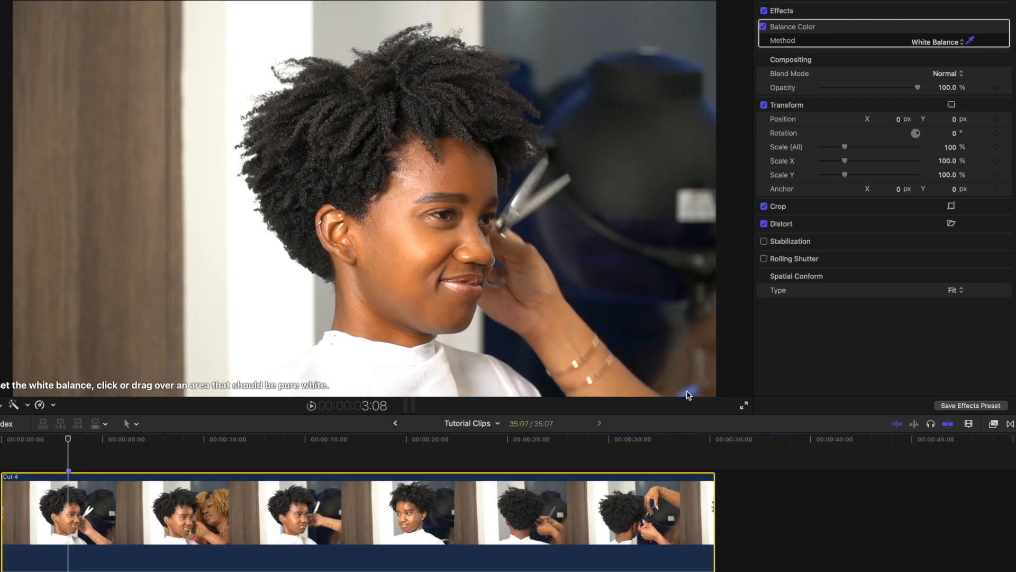
Search the effects browser for draw and apply the Draw Mask effect to the clip
key("super+5")
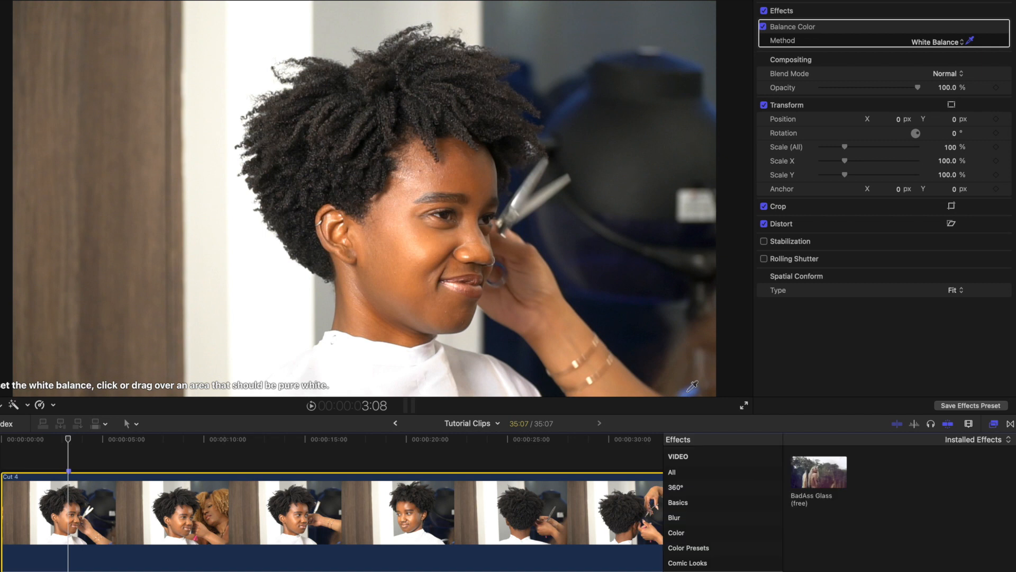
left_click(686, 472)
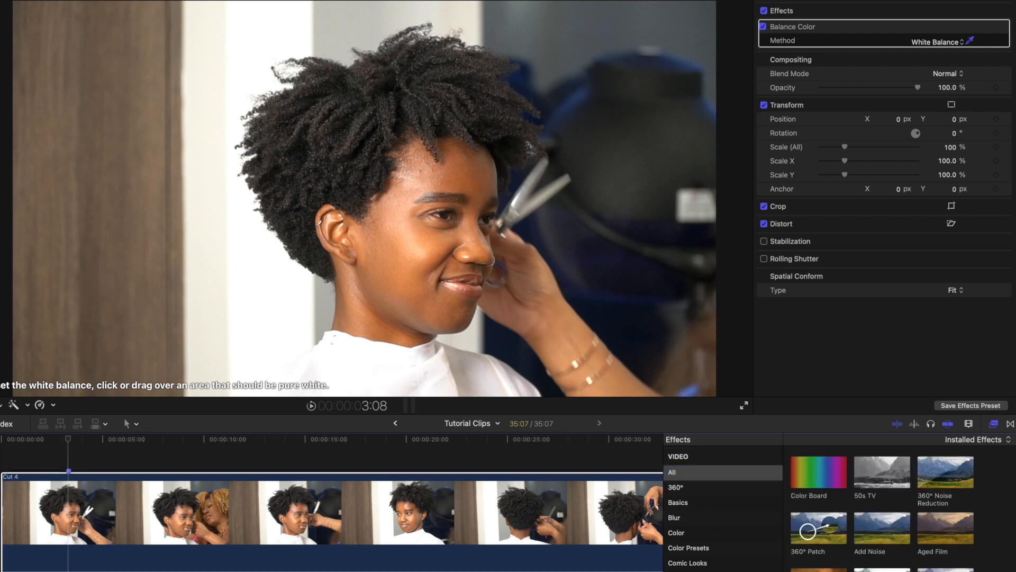
type("draw")
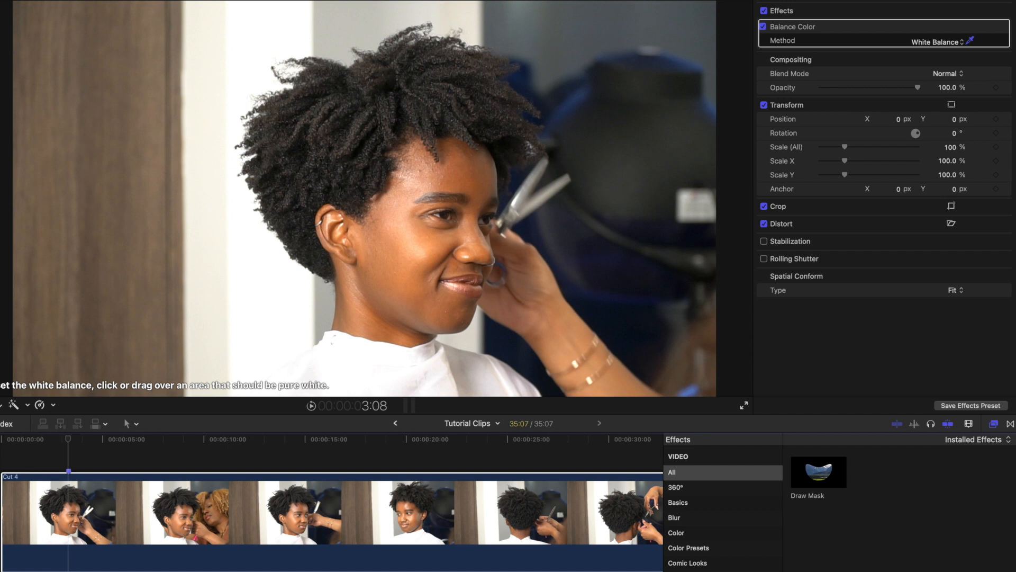
mouse_move(845, 474)
left_mouse_down()
mouse_move(768, 517)
mouse_move(440, 469)
mouse_move(448, 469)
left_mouse_up()
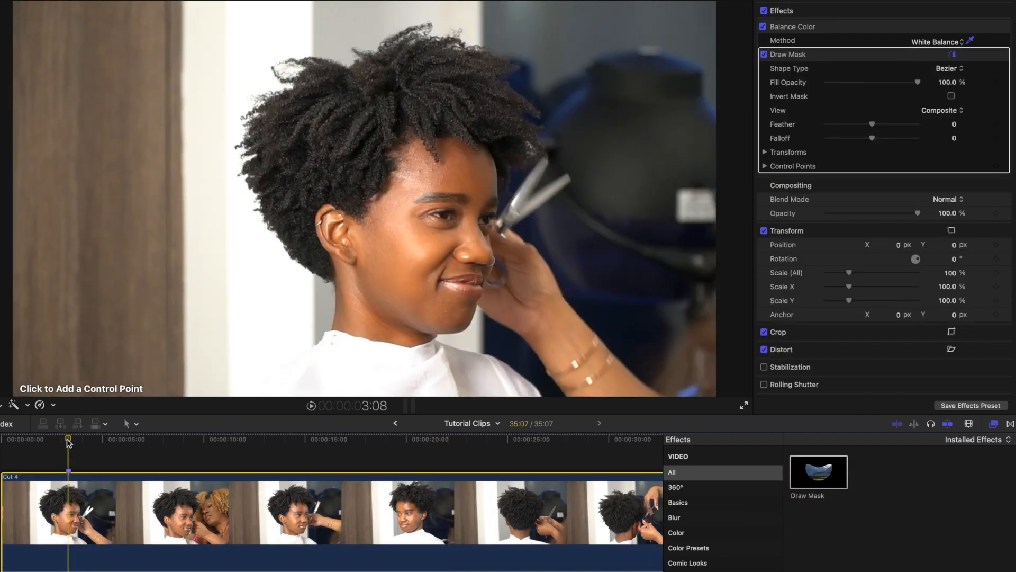
left_click(385, 247)
left_click(398, 303)
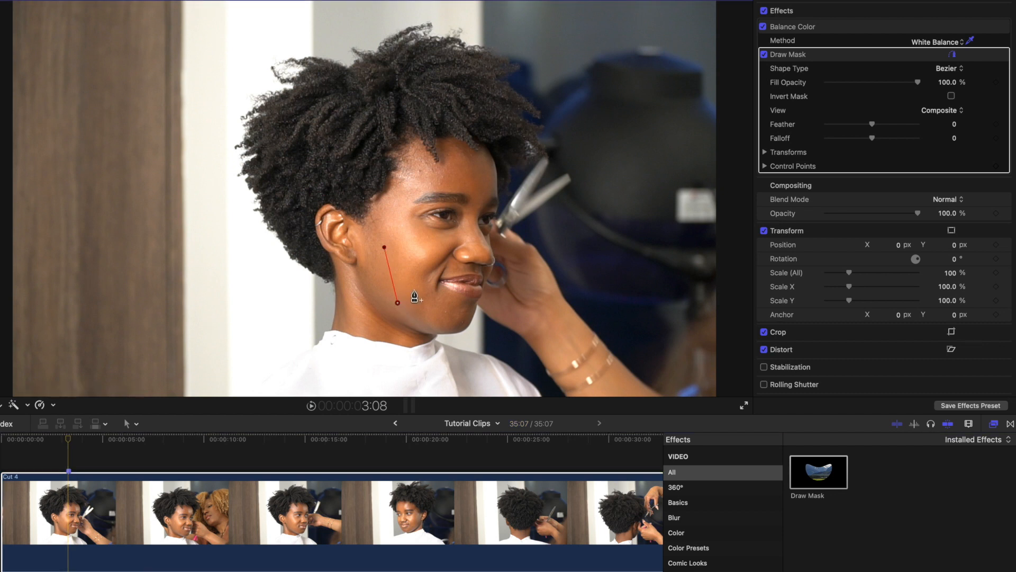
left_click(431, 248)
left_click(385, 249)
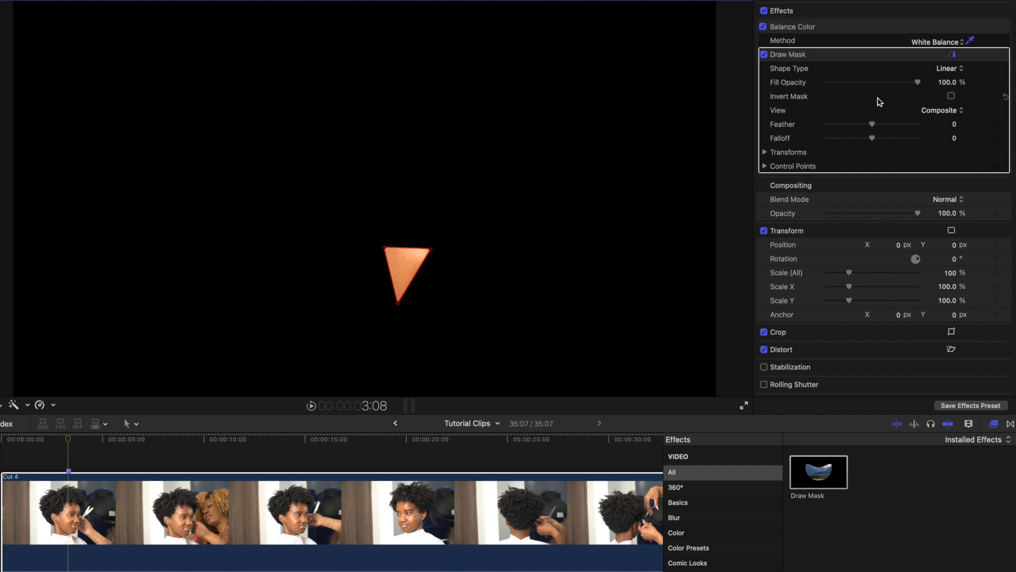
left_click(1006, 54)
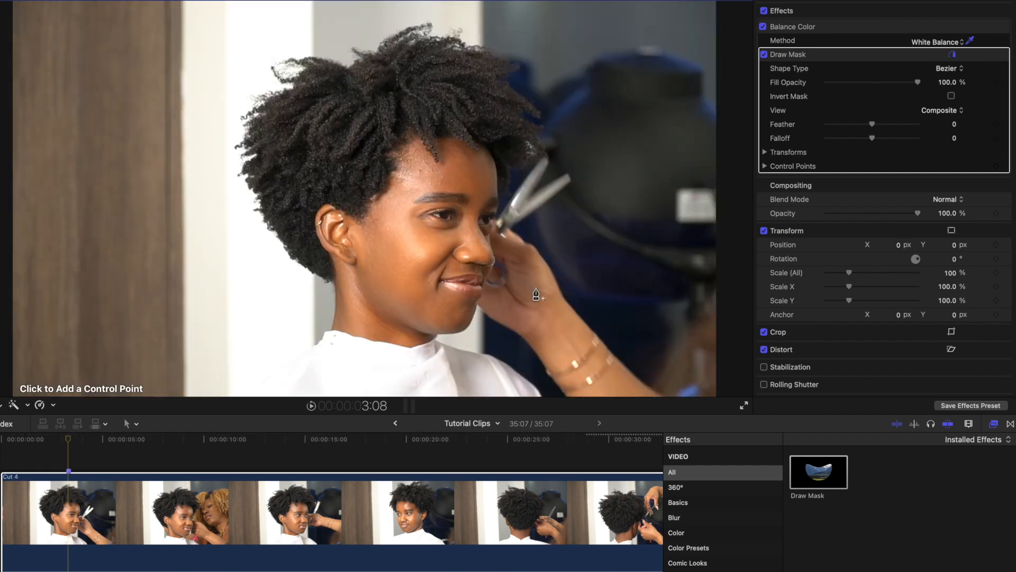
Draw a small triangular mask over the subject's cheek with three control points
left_click(398, 246)
left_click(401, 300)
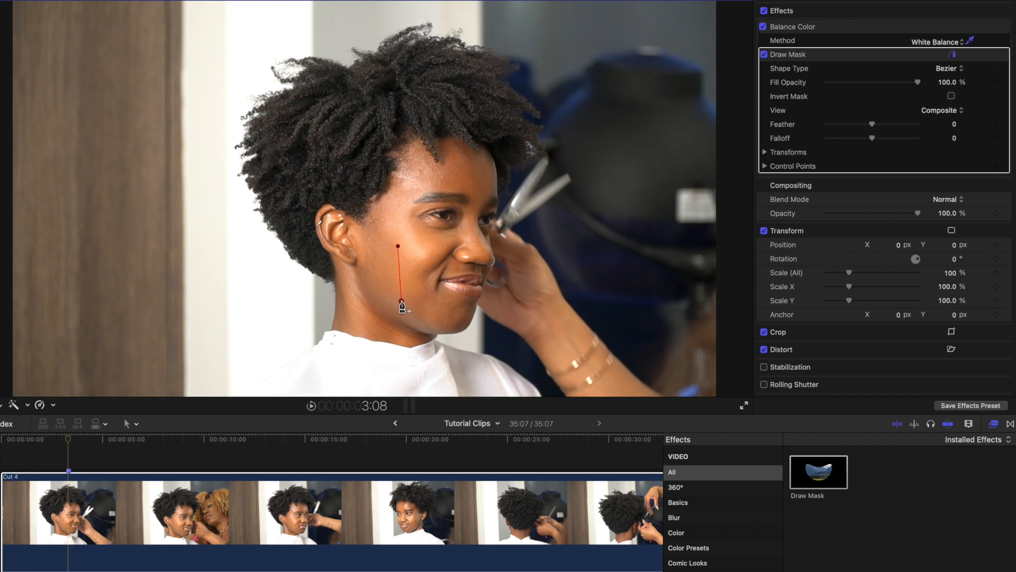
left_click(438, 248)
left_click(398, 247)
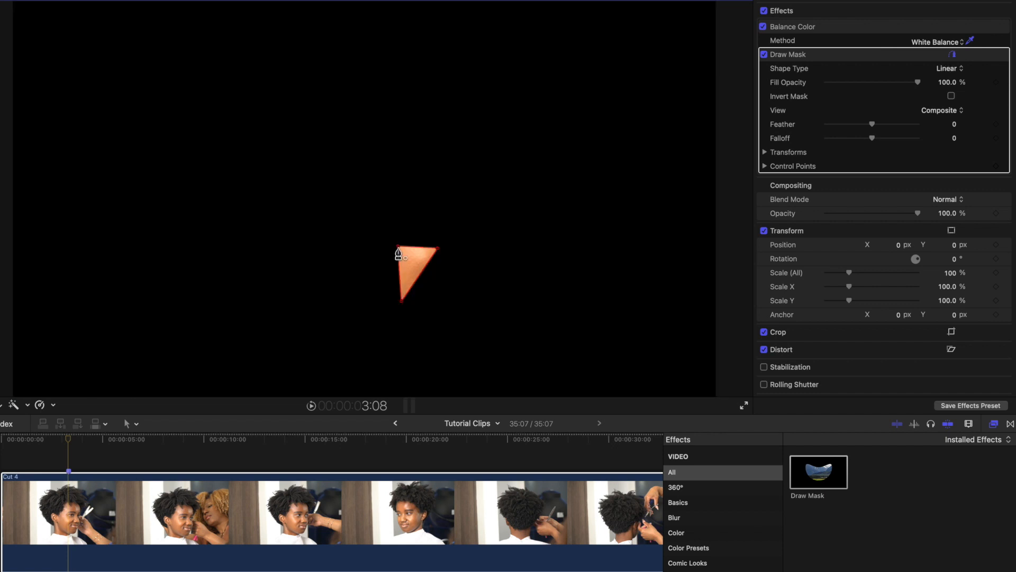
Open the video scopes and switch the scope display to the Vectorscope
key("super+7")
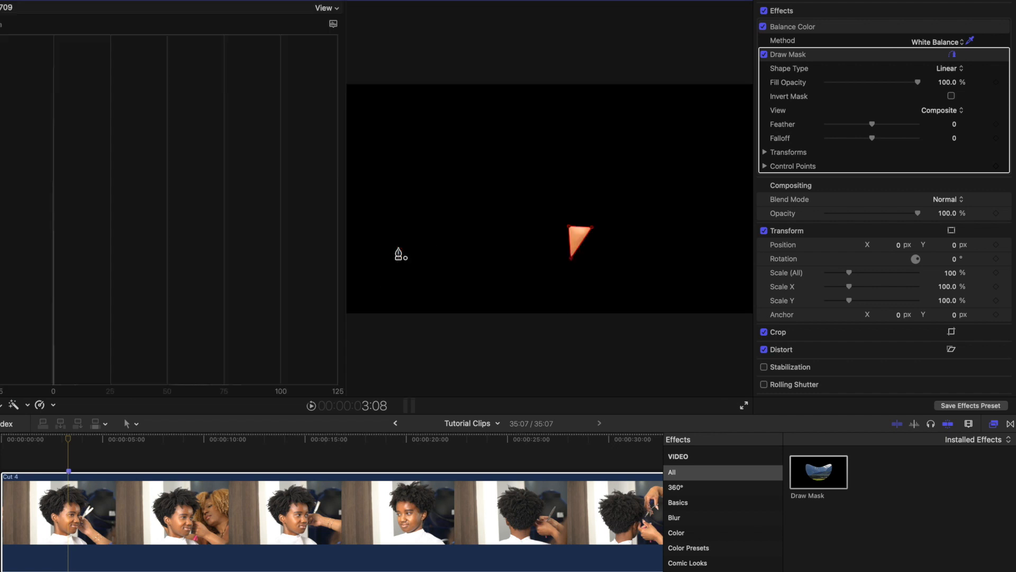
left_click(333, 23)
left_click(359, 60)
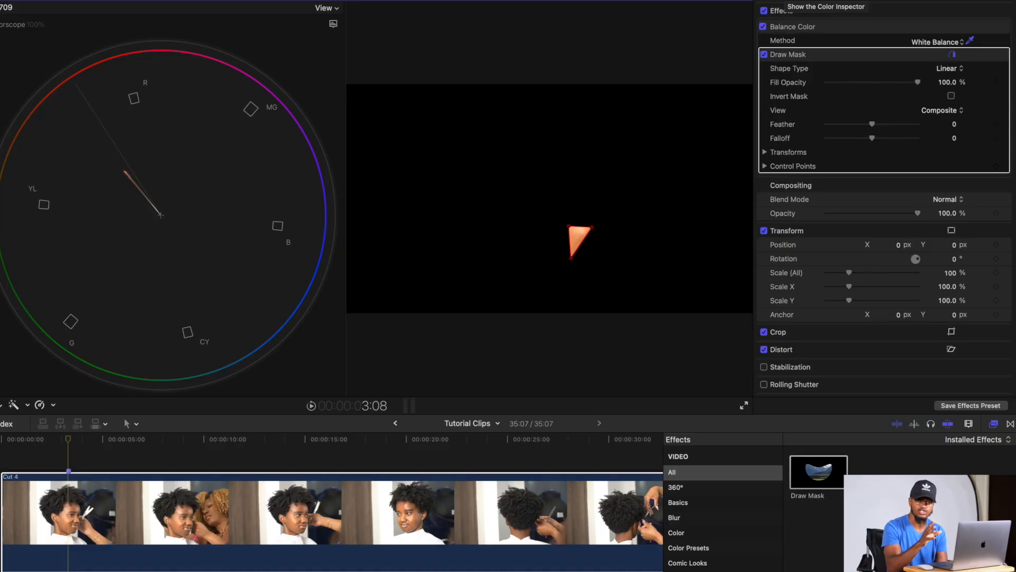
Add a Color Wheels correction and lower its Temperature to 4324 to align the skin tone
left_click(785, 1)
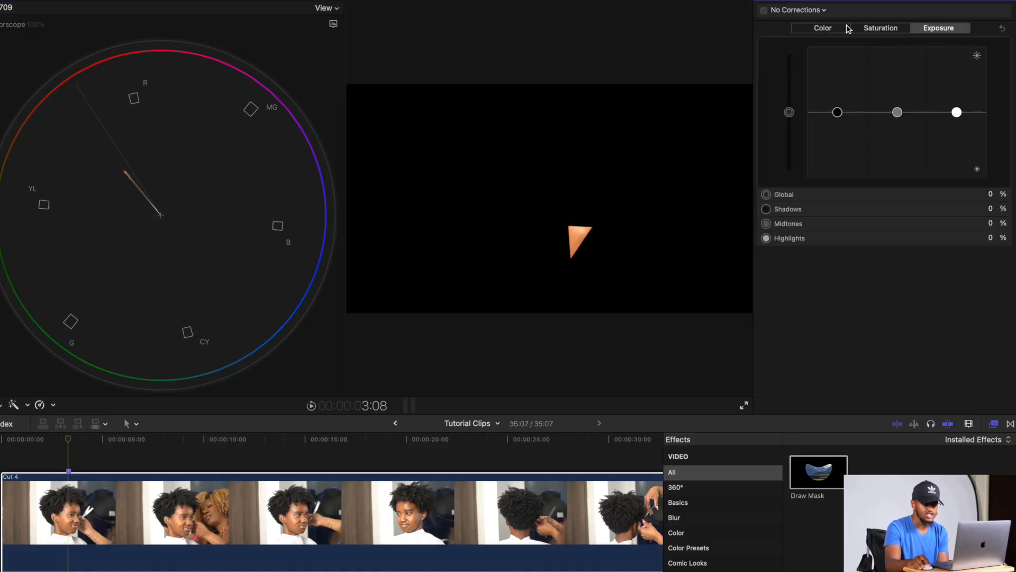
left_click(819, 11)
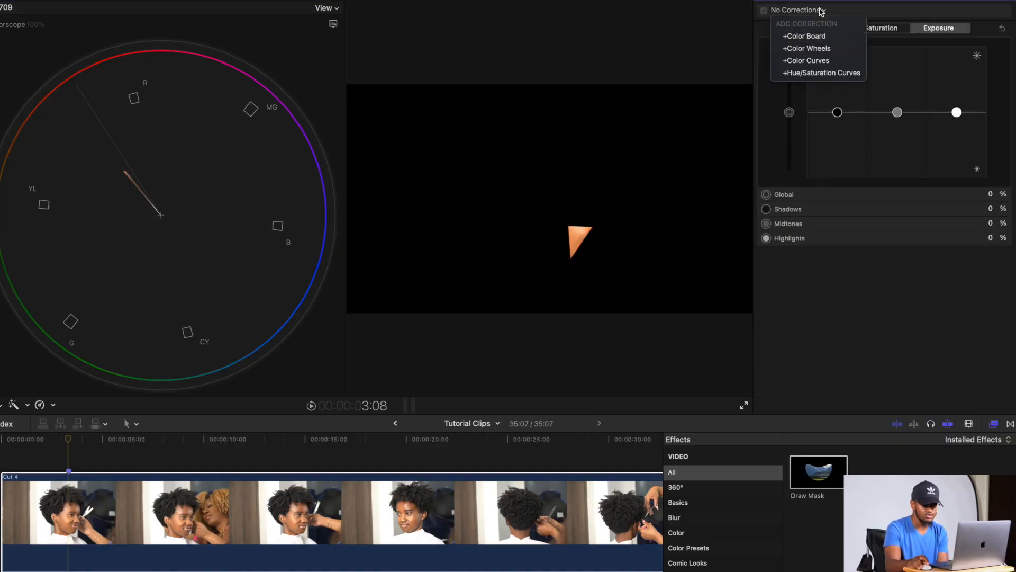
left_click(819, 52)
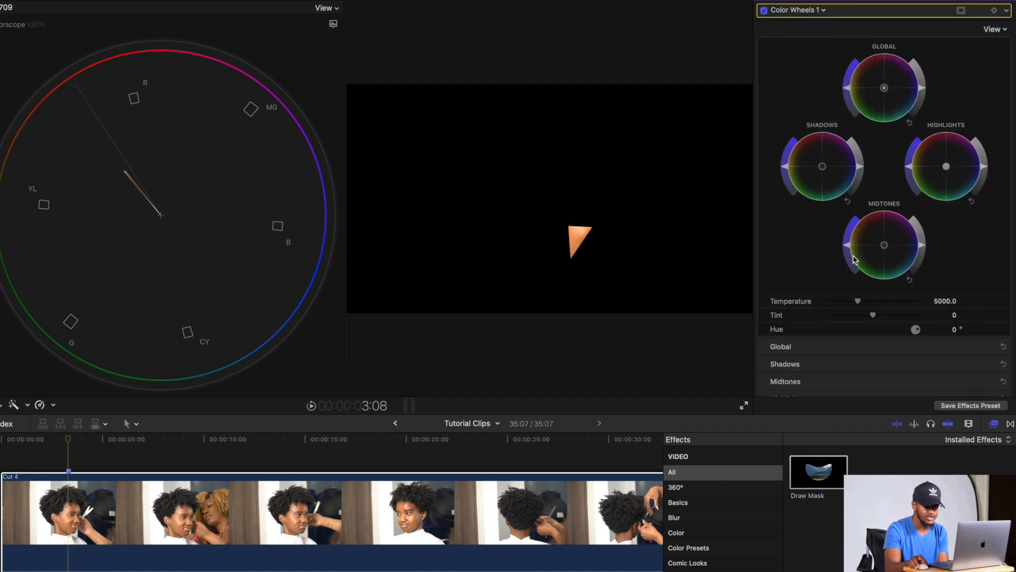
left_click_drag(858, 302, 851, 302)
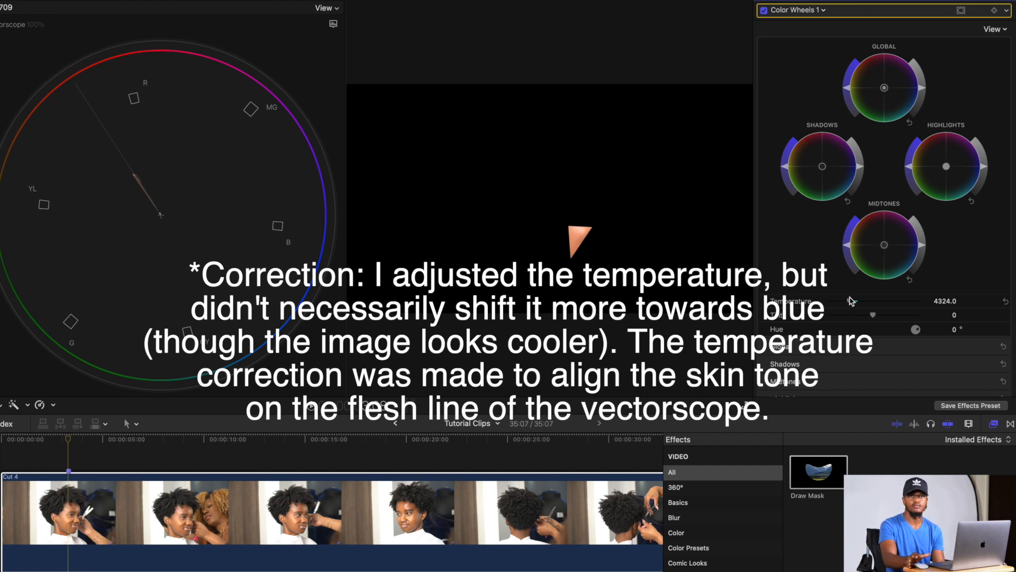
Hide the scopes and disable the Draw Mask effect to see the whole frame
key("super+7")
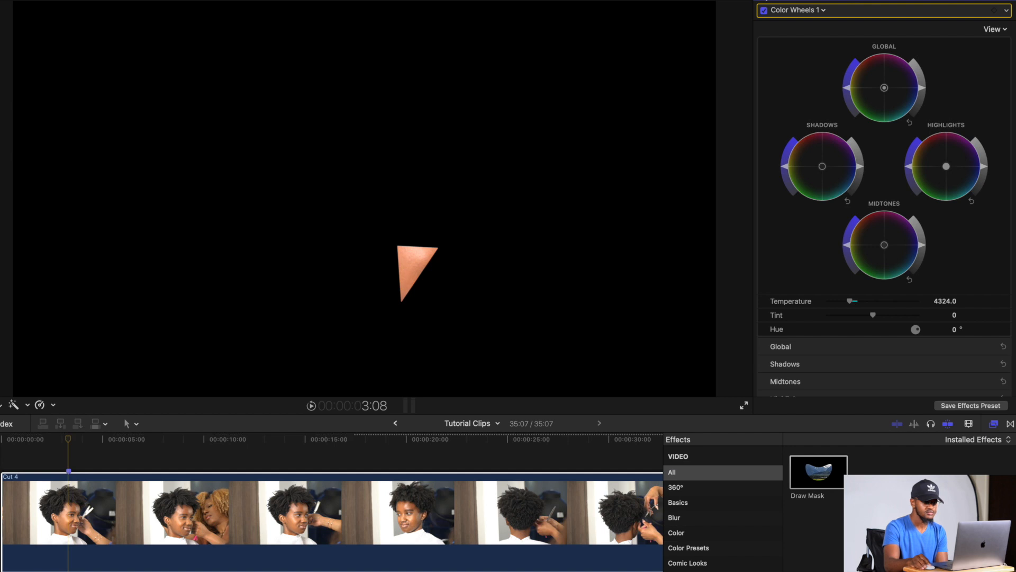
left_click(763, 0)
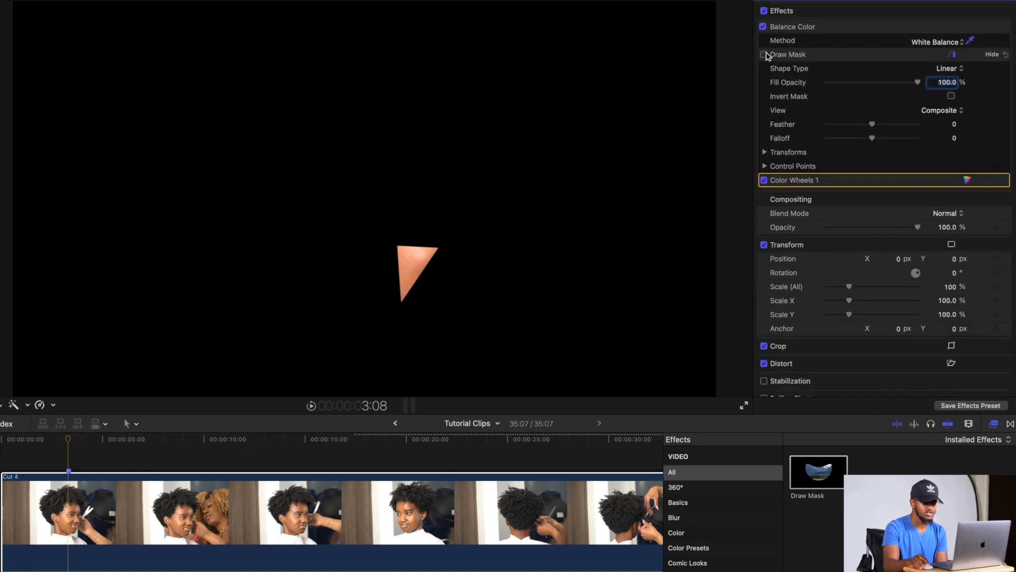
left_click(765, 54)
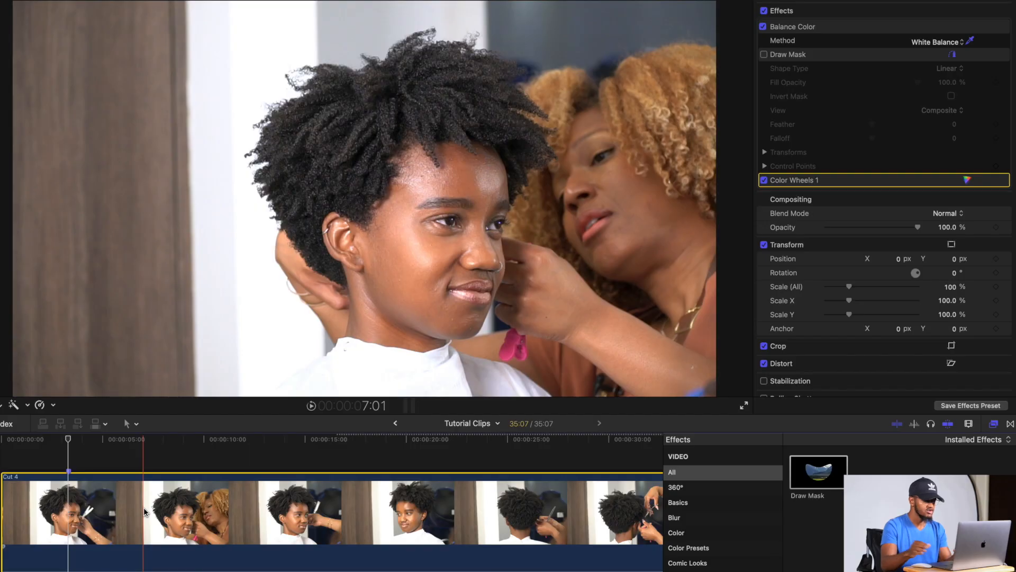
Show the video scopes and switch the scope display to the Histogram
key("super+7")
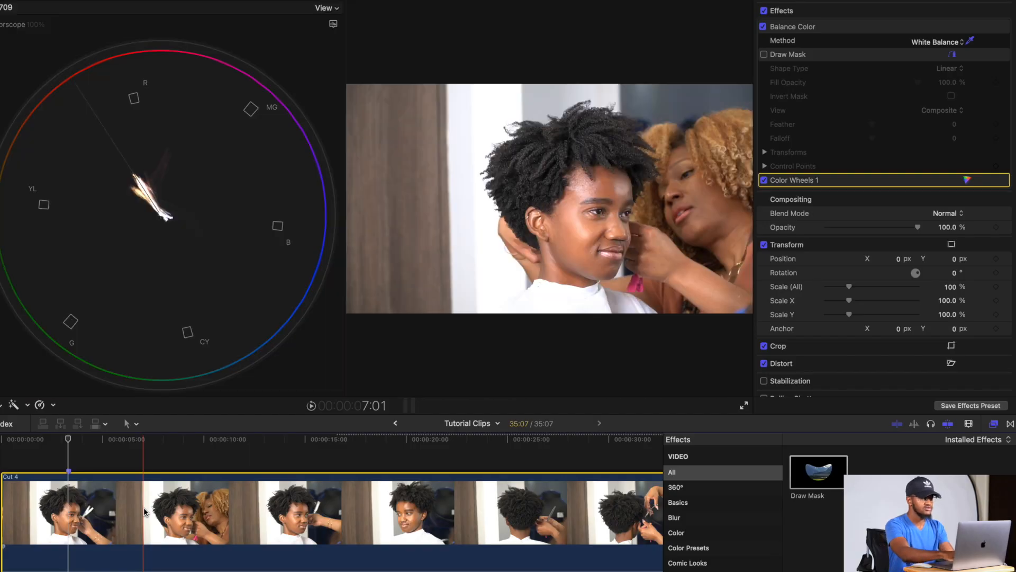
left_click(333, 23)
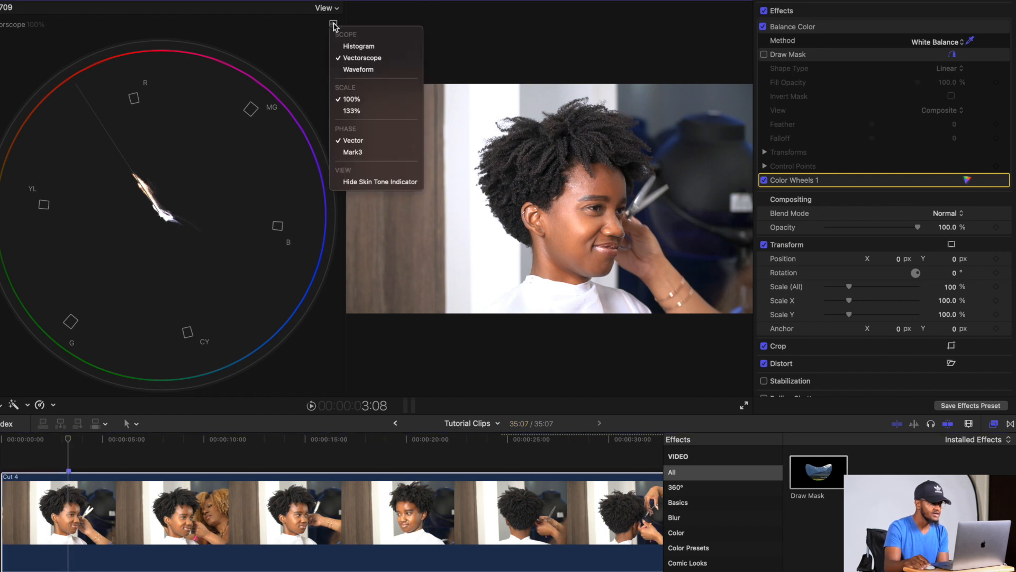
left_click(360, 47)
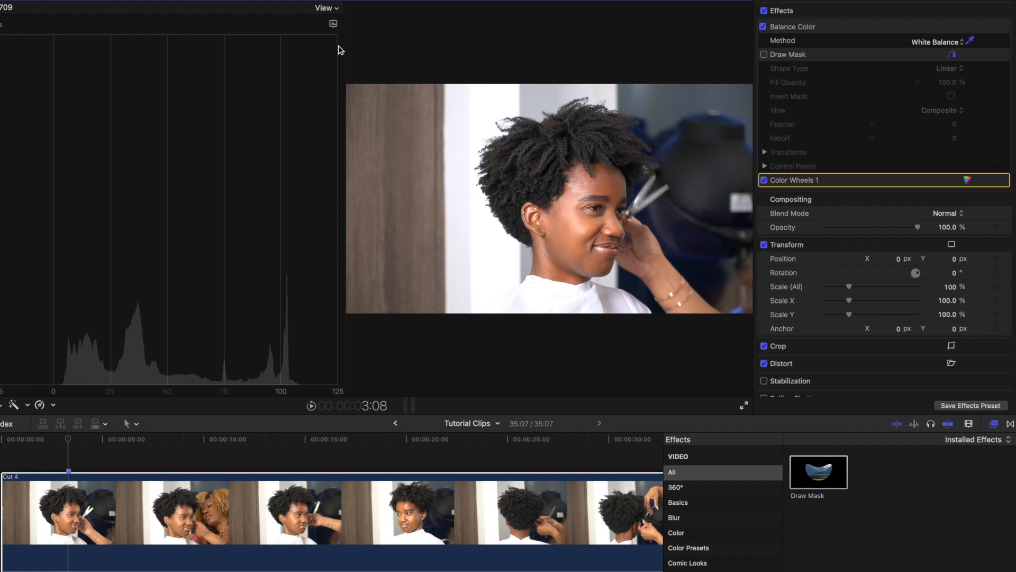
Add a Color Board correction and set the Highlights exposure to -16% and Shadows to -6%
left_click(784, 0)
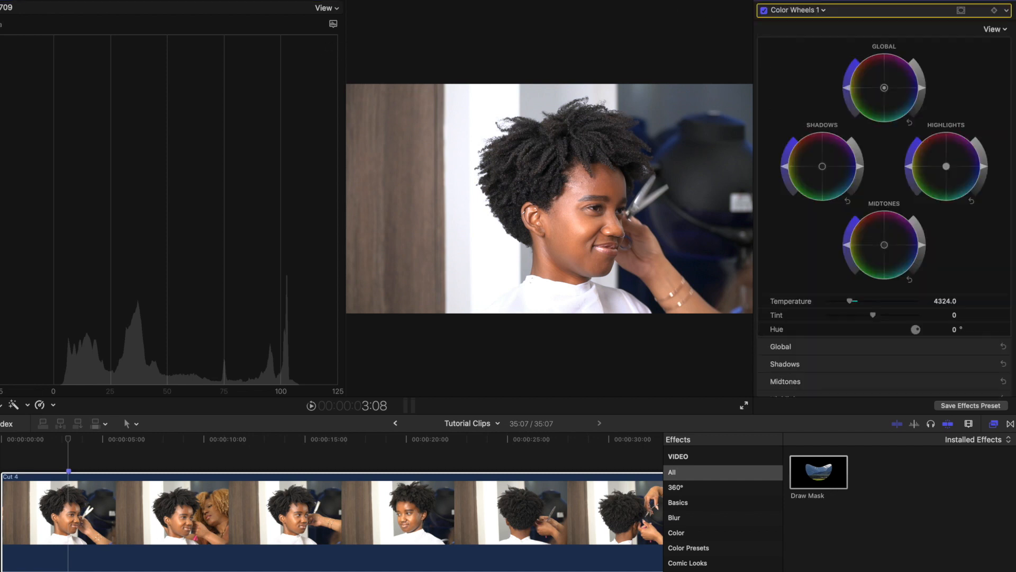
key("alt+e")
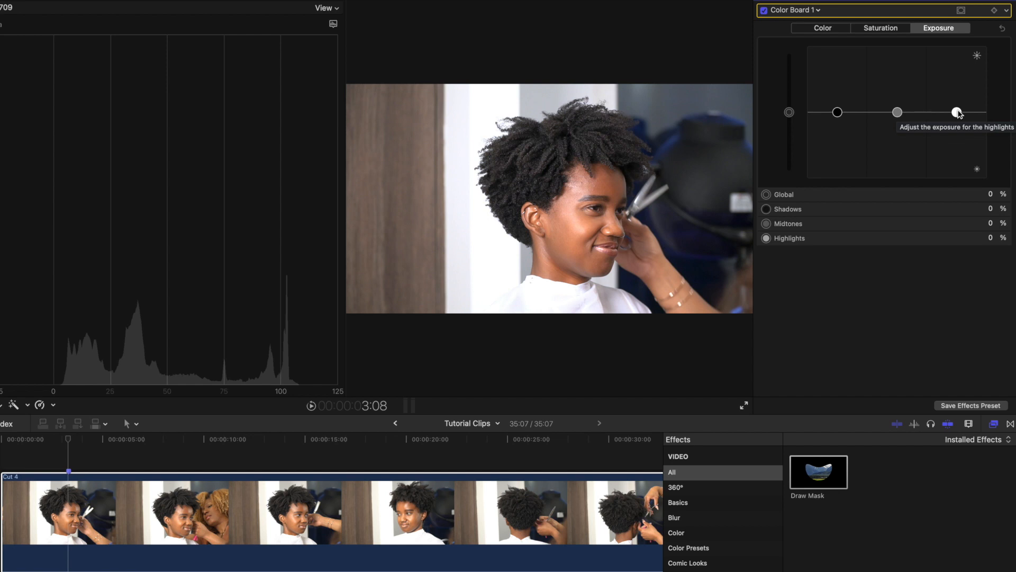
left_click_drag(957, 112, 957, 123)
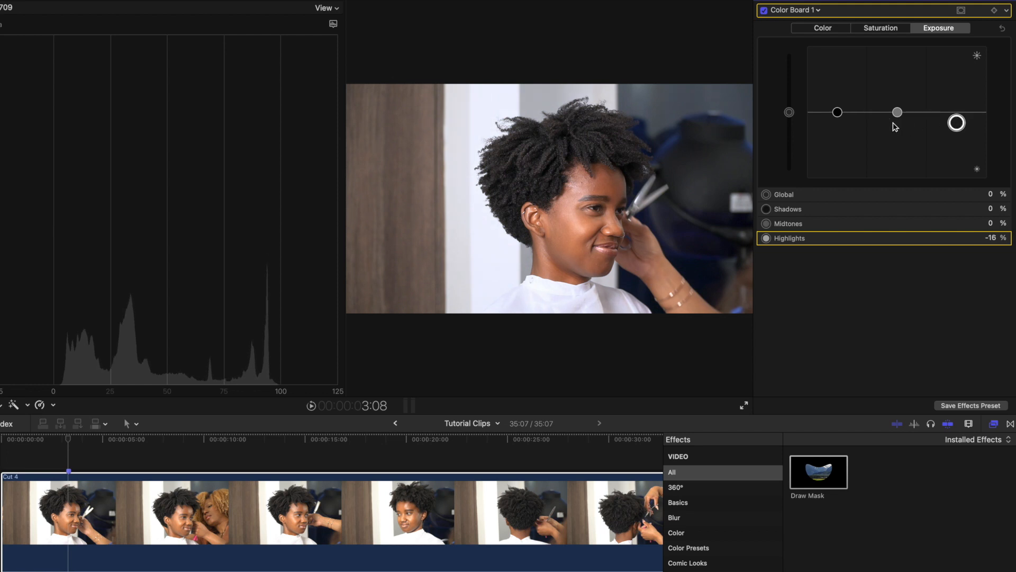
left_click_drag(838, 112, 842, 119)
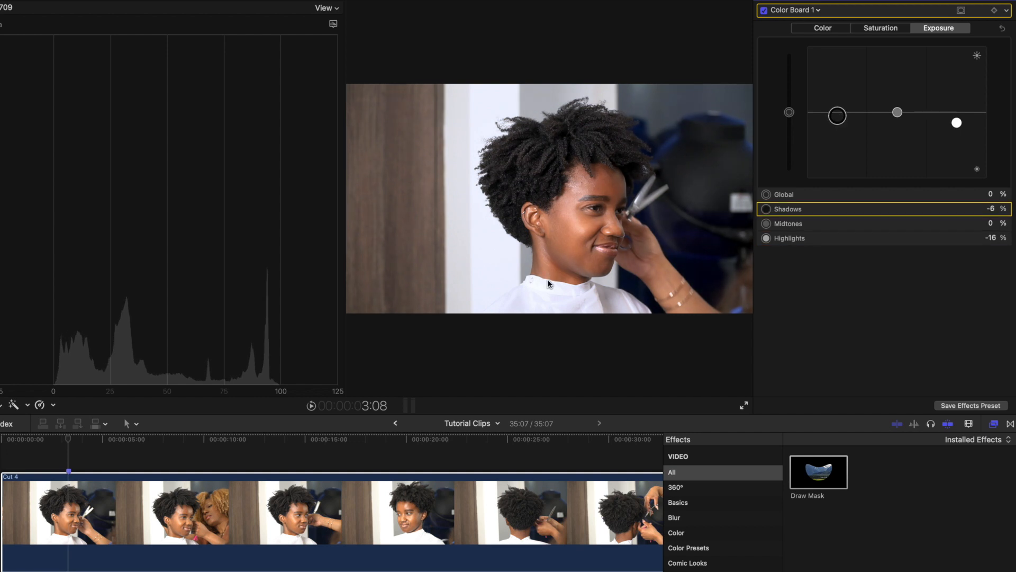
Move the playhead and play the clip in full screen to review the correction
left_click(67, 439)
left_click_drag(77, 442, 72, 466)
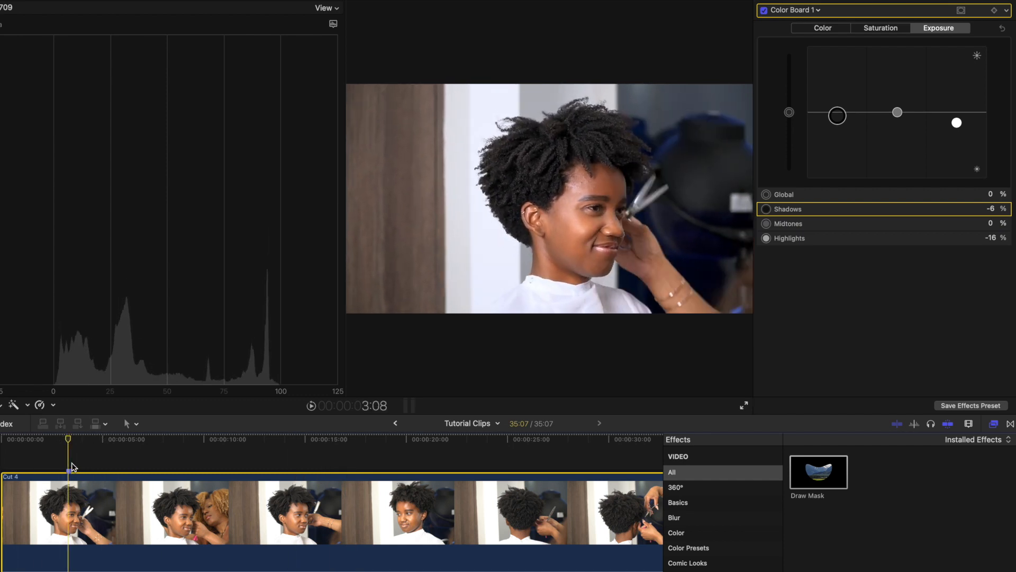
left_click(746, 406)
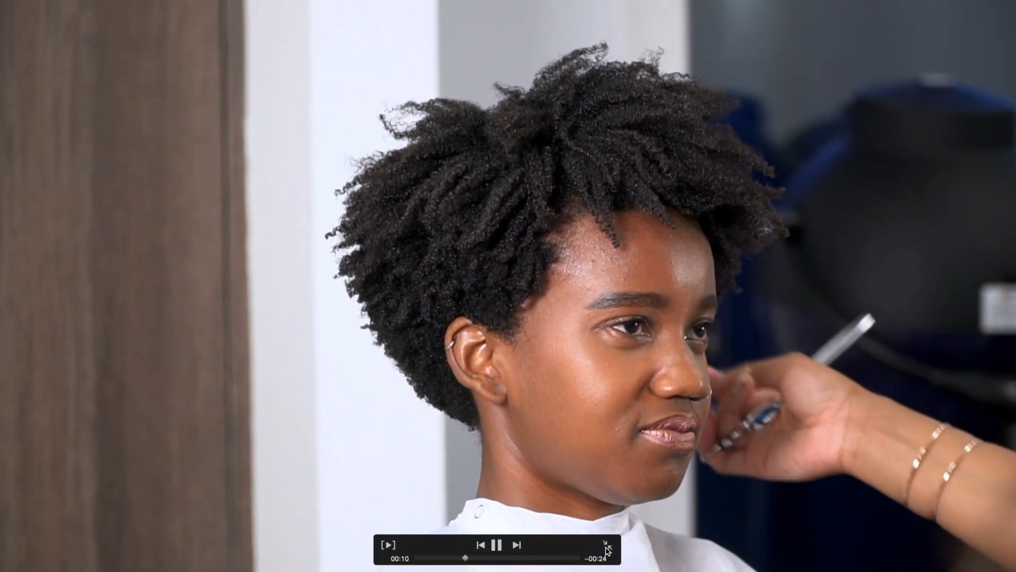
left_click(608, 548)
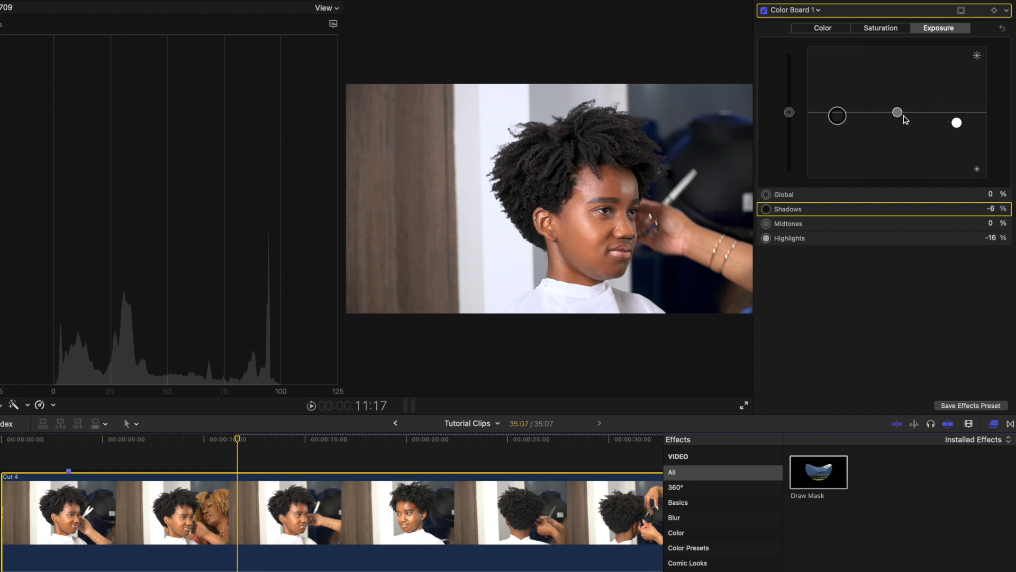
Hide the scopes and raise the Midtones exposure on the Color Board to 5%
key("super+7")
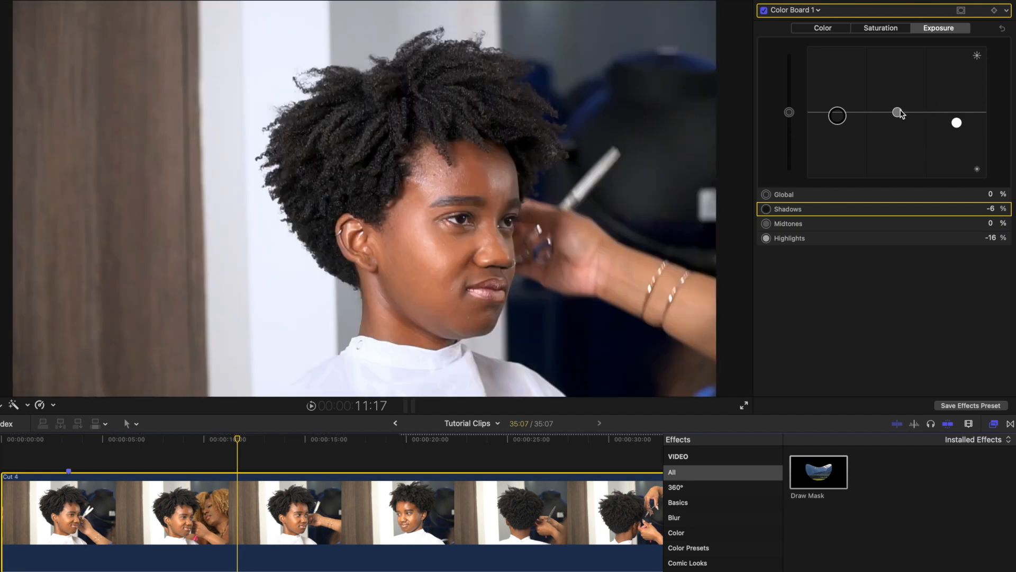
left_click(898, 112)
left_click_drag(896, 110, 897, 106)
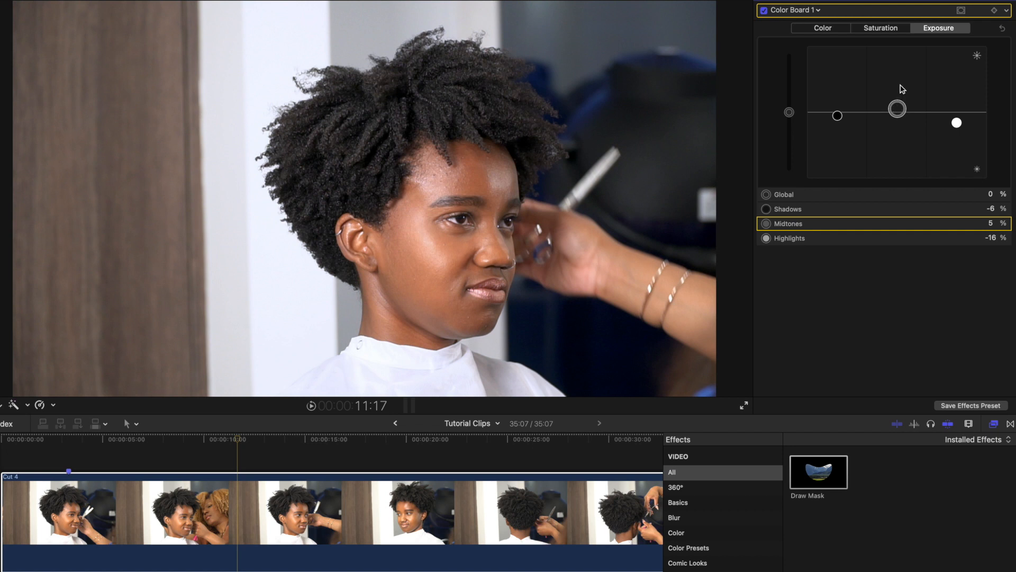
Raise the Color Board's Global saturation to 10%
left_click(890, 31)
left_click_drag(793, 115, 794, 113)
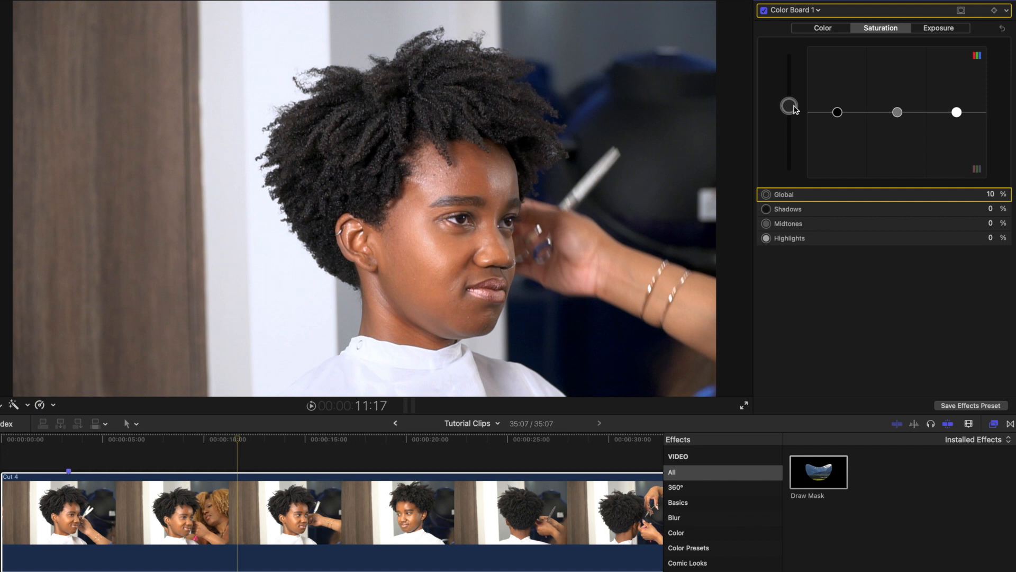
key("super+z")
key("super+shift+z")
Select the clip and add a new Color Curves correction to it
left_click(765, 1)
left_click(427, 515)
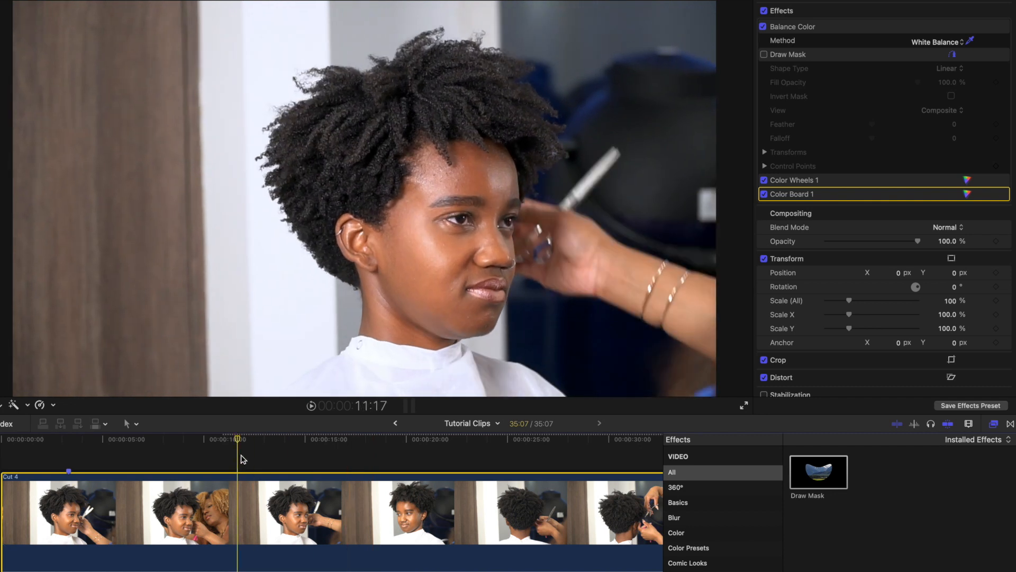
left_click(967, 194)
left_click(816, 11)
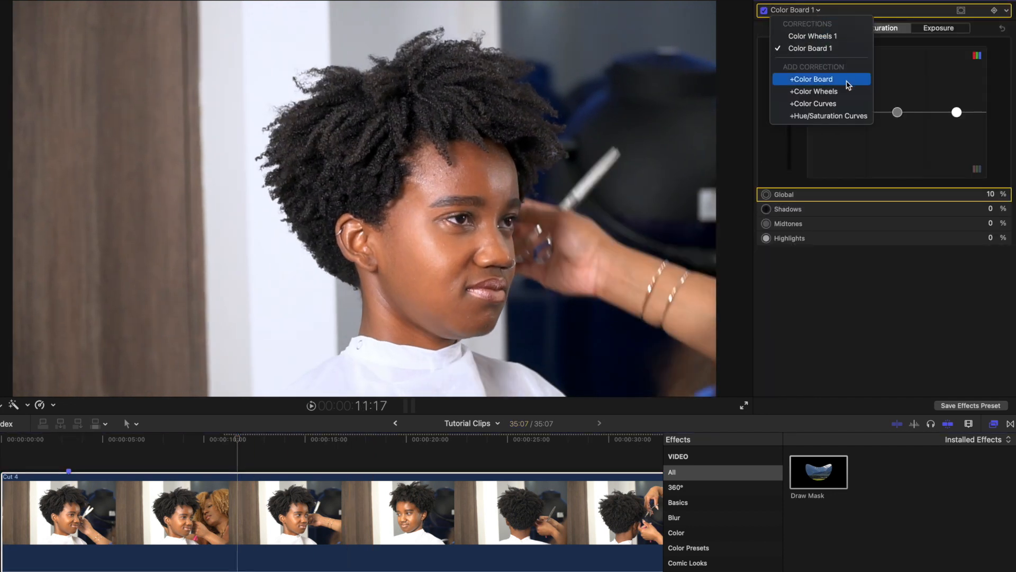
left_click(826, 104)
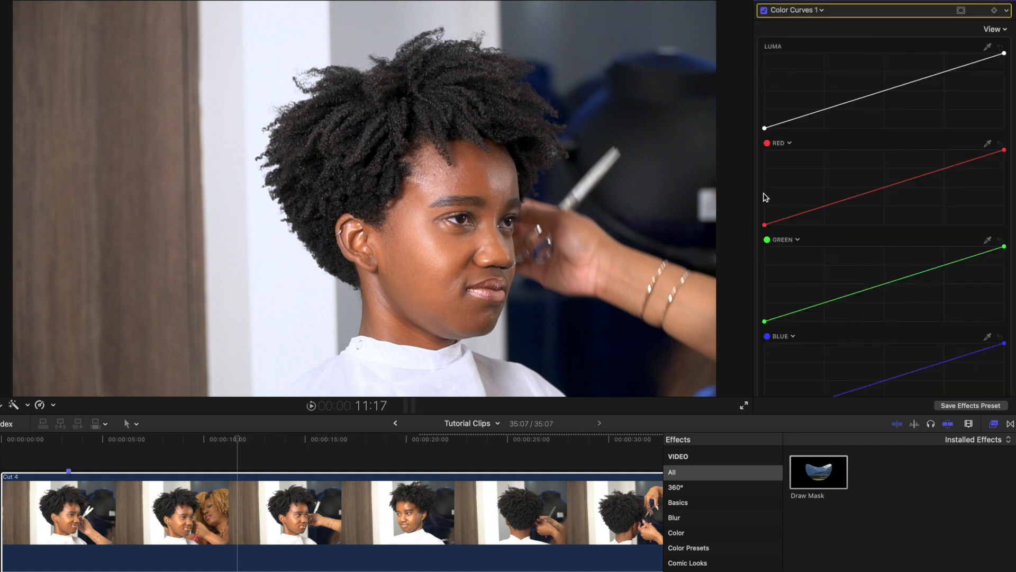
Add control points in the shadows and highlights of the Luma curve, nudging the upper point slightly
left_click(827, 109)
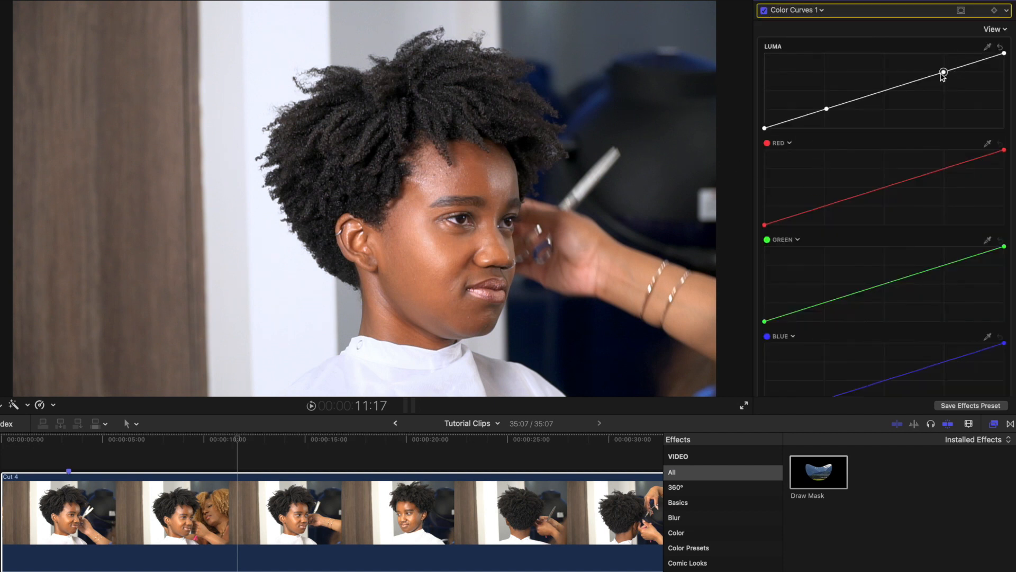
left_click(827, 109)
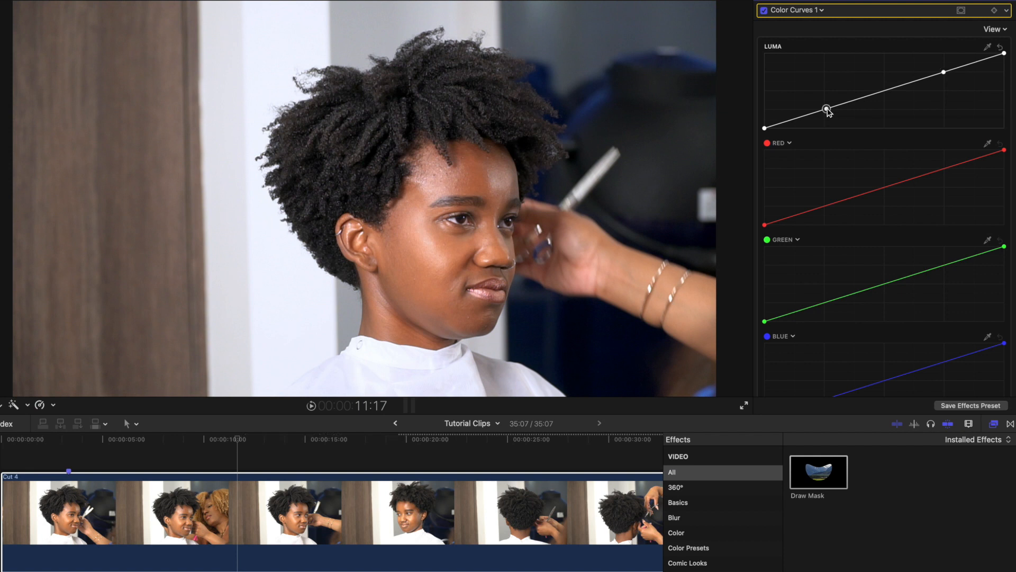
left_click_drag(943, 73, 943, 72)
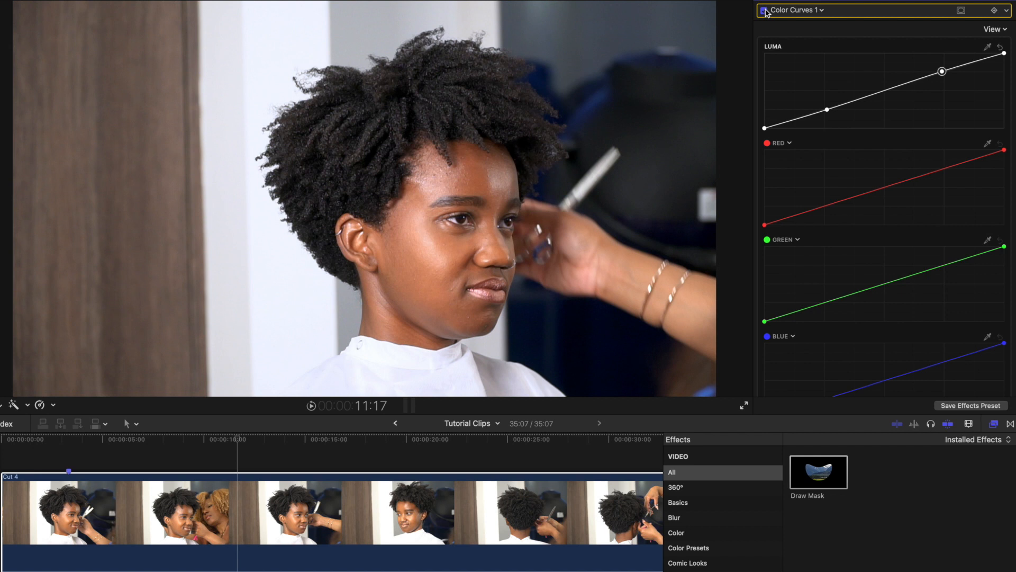
Toggle the Color Curves correction off and on to compare the clip before and after
left_click(765, 11)
left_click(766, 10)
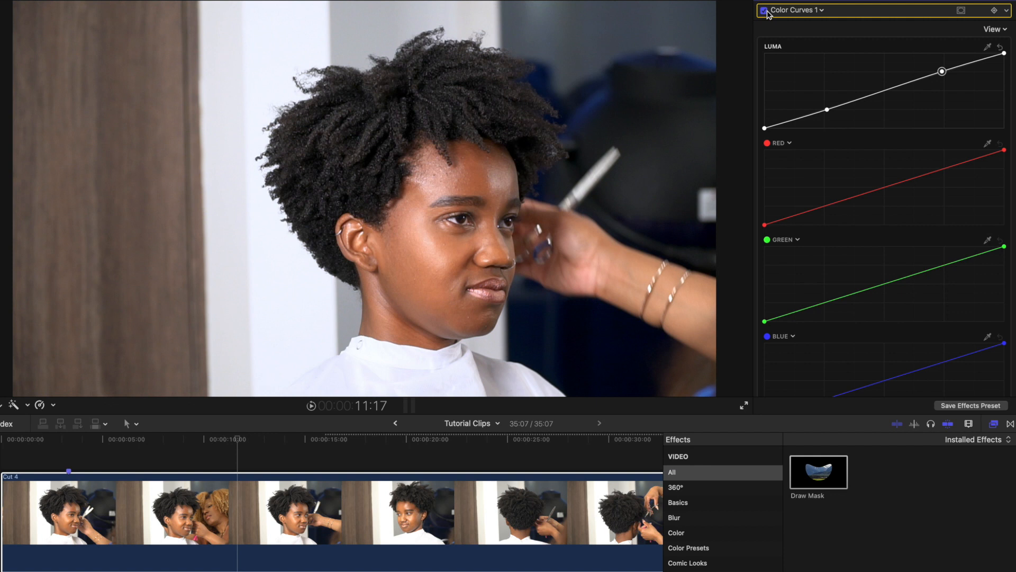
left_click(766, 11)
left_click(765, 10)
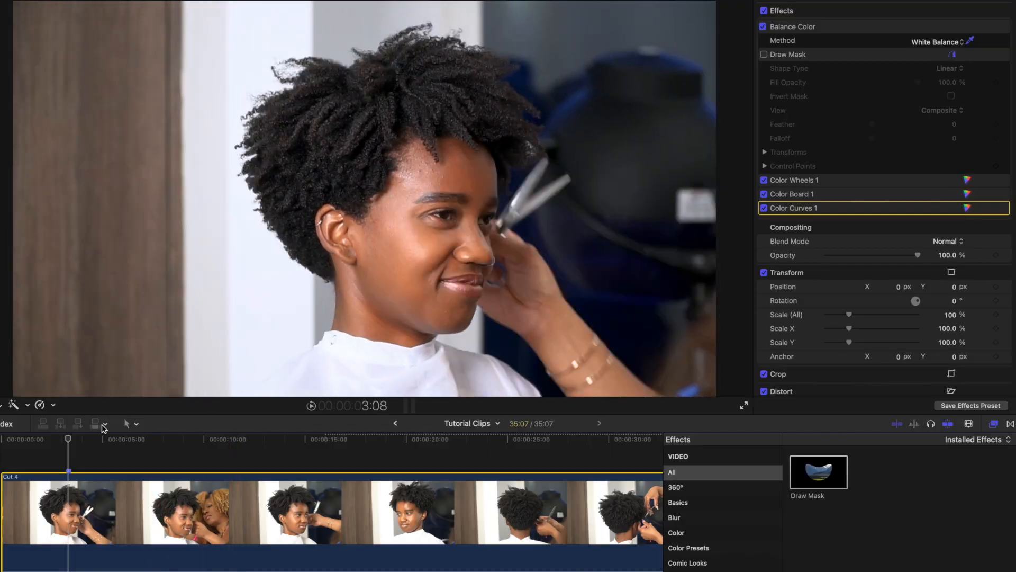
Move the playhead to about 18:06 and toggle all colour corrections off and on to compare the result
left_click_drag(69, 439, 370, 478)
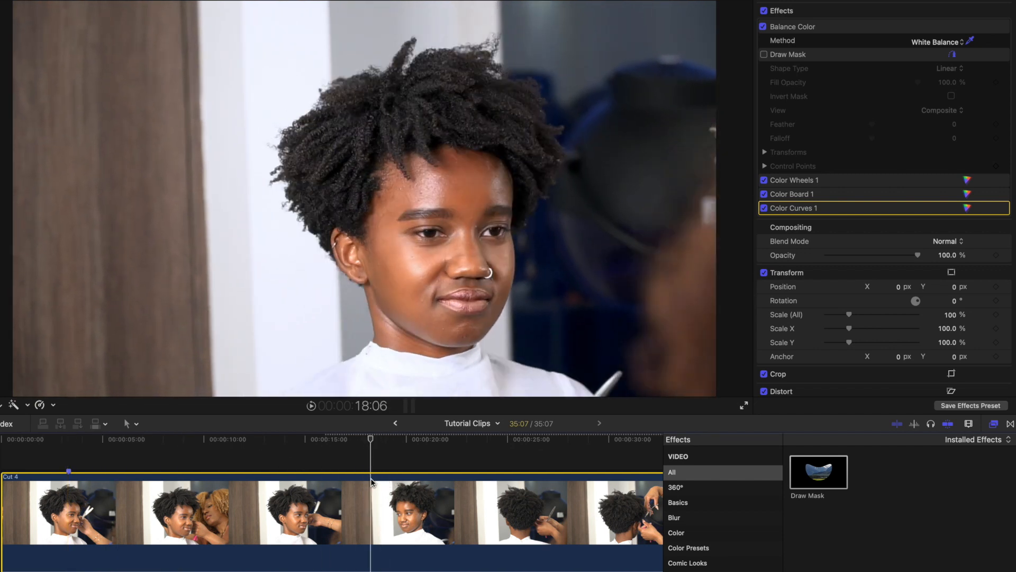
key("alt+k")
key("alt+super+b")
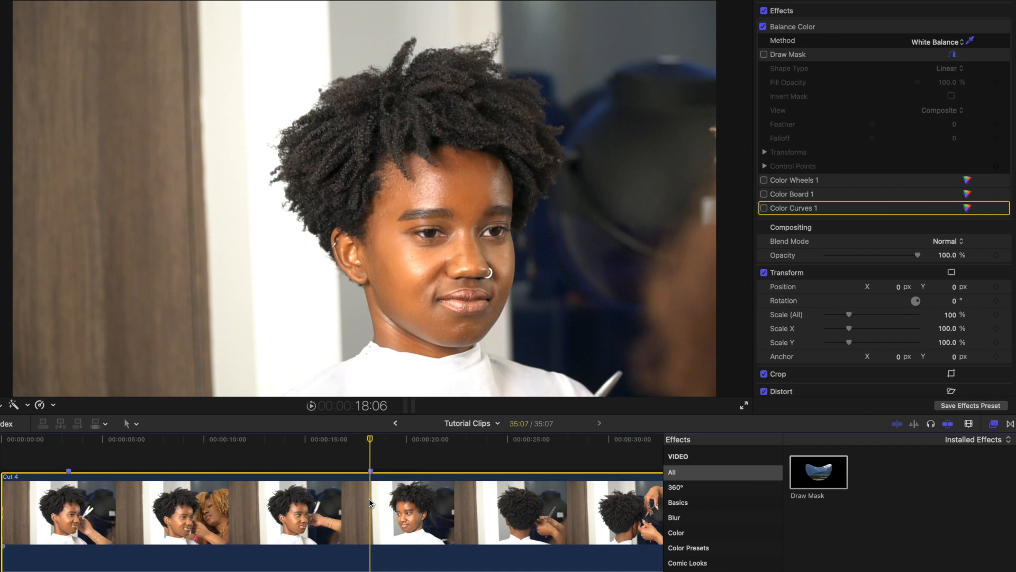
key("alt+super+b")
key("alt+super+b")
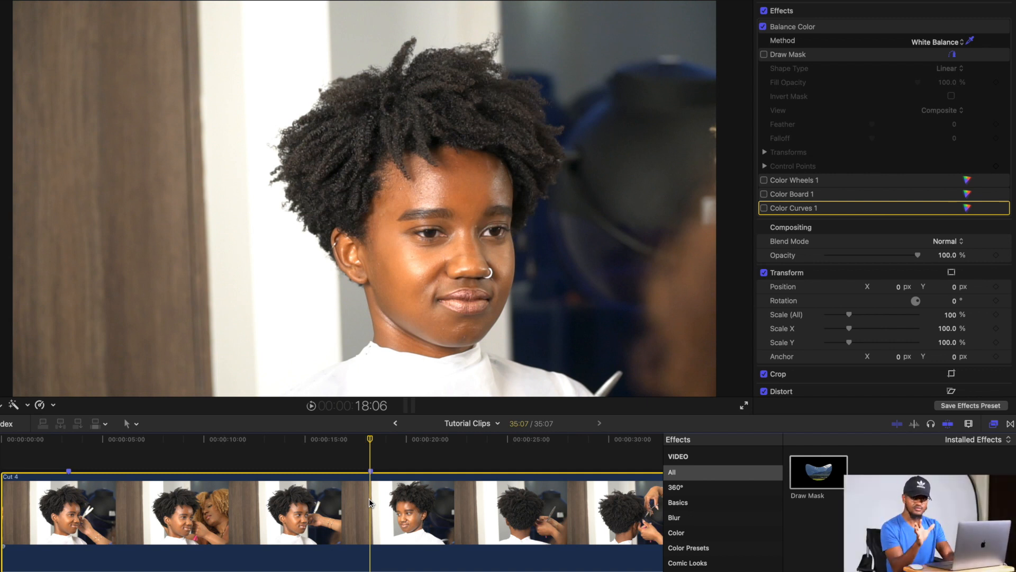
key("alt+super+b")
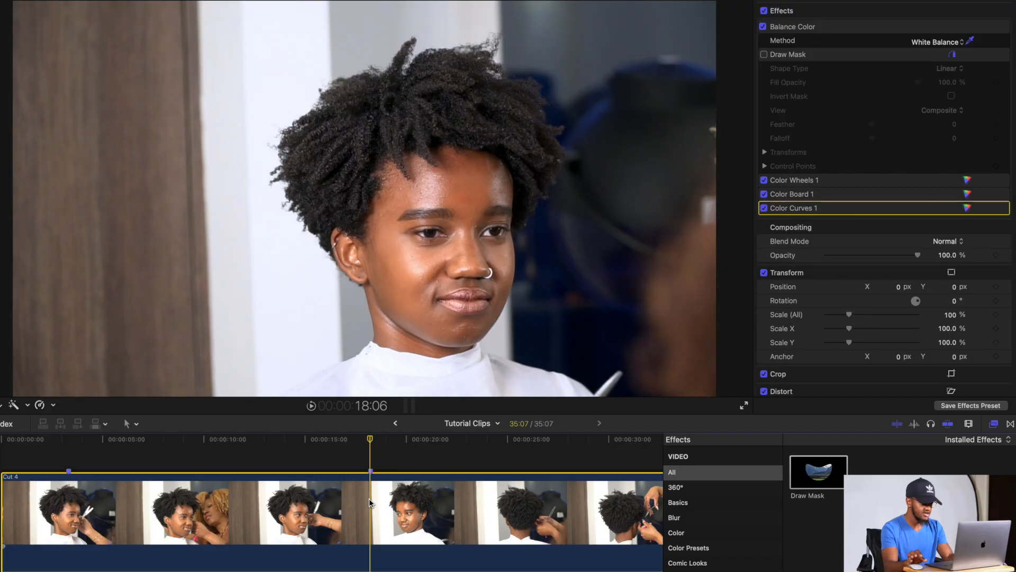
key("cmd+alt+b")
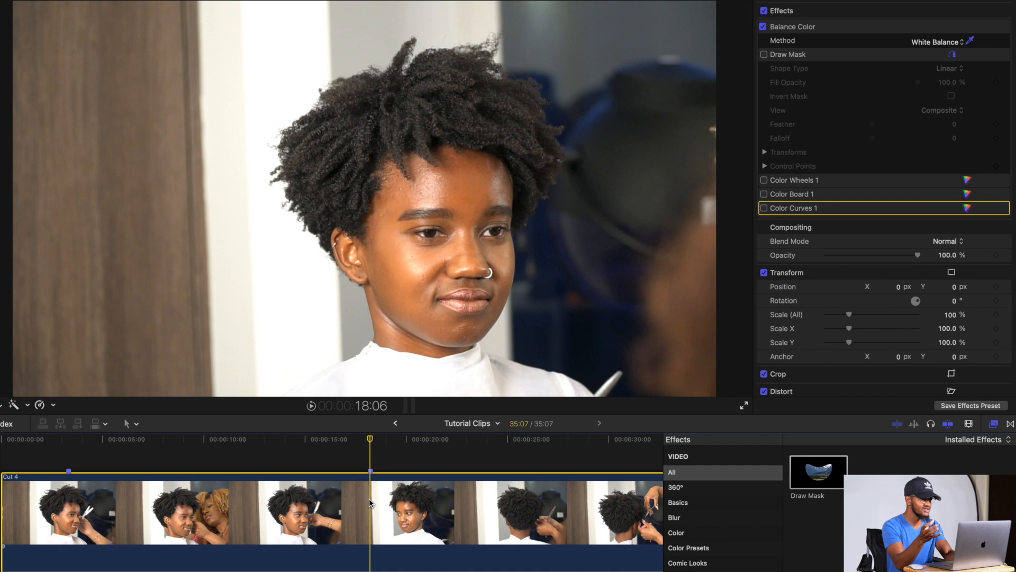
key("super+alt+b")
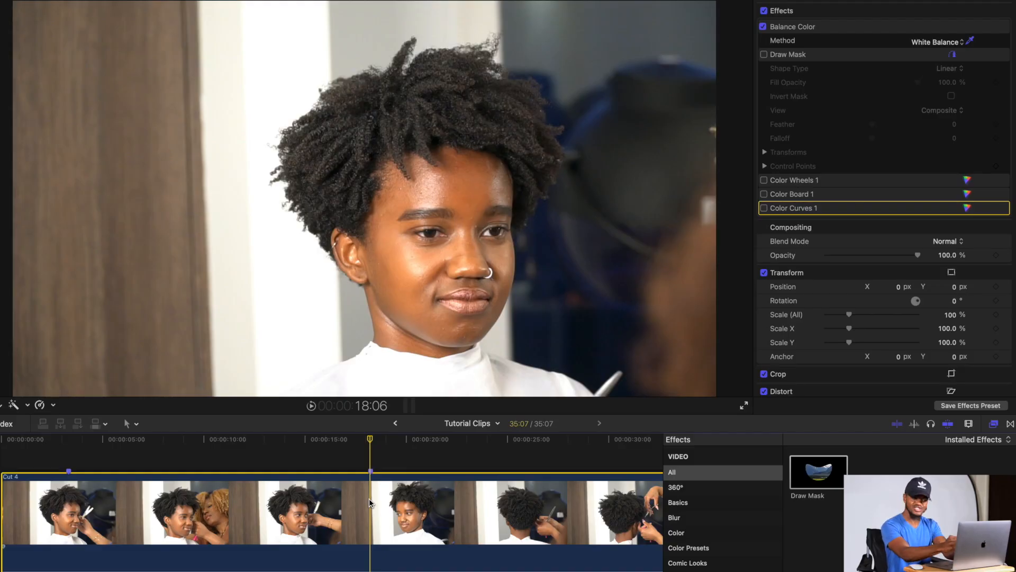
key("super+alt+b")
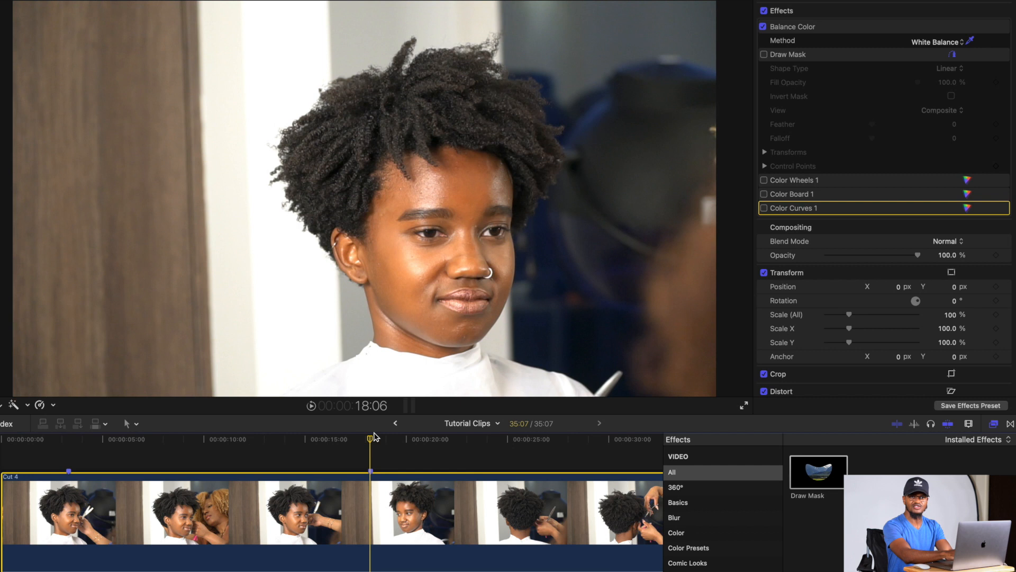
key("super+z")
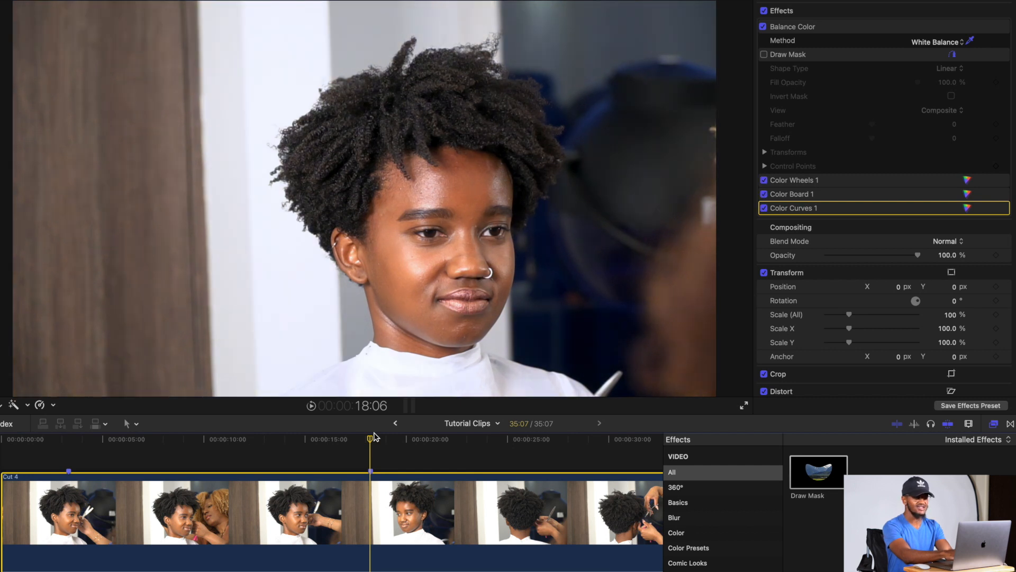